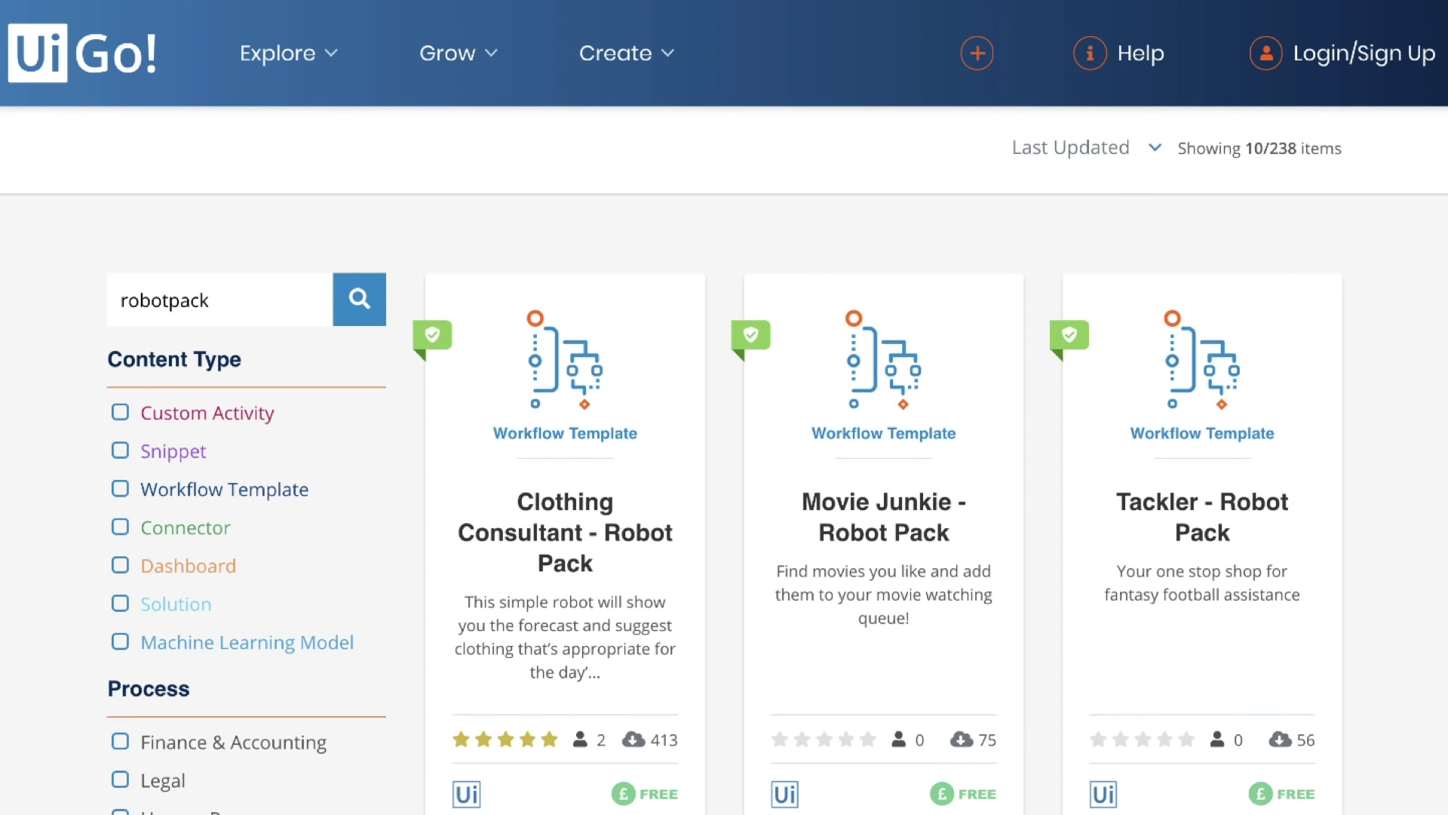
pyautogui.scroll(-3, 724, 476)
pyautogui.scroll(-2, 724, 476)
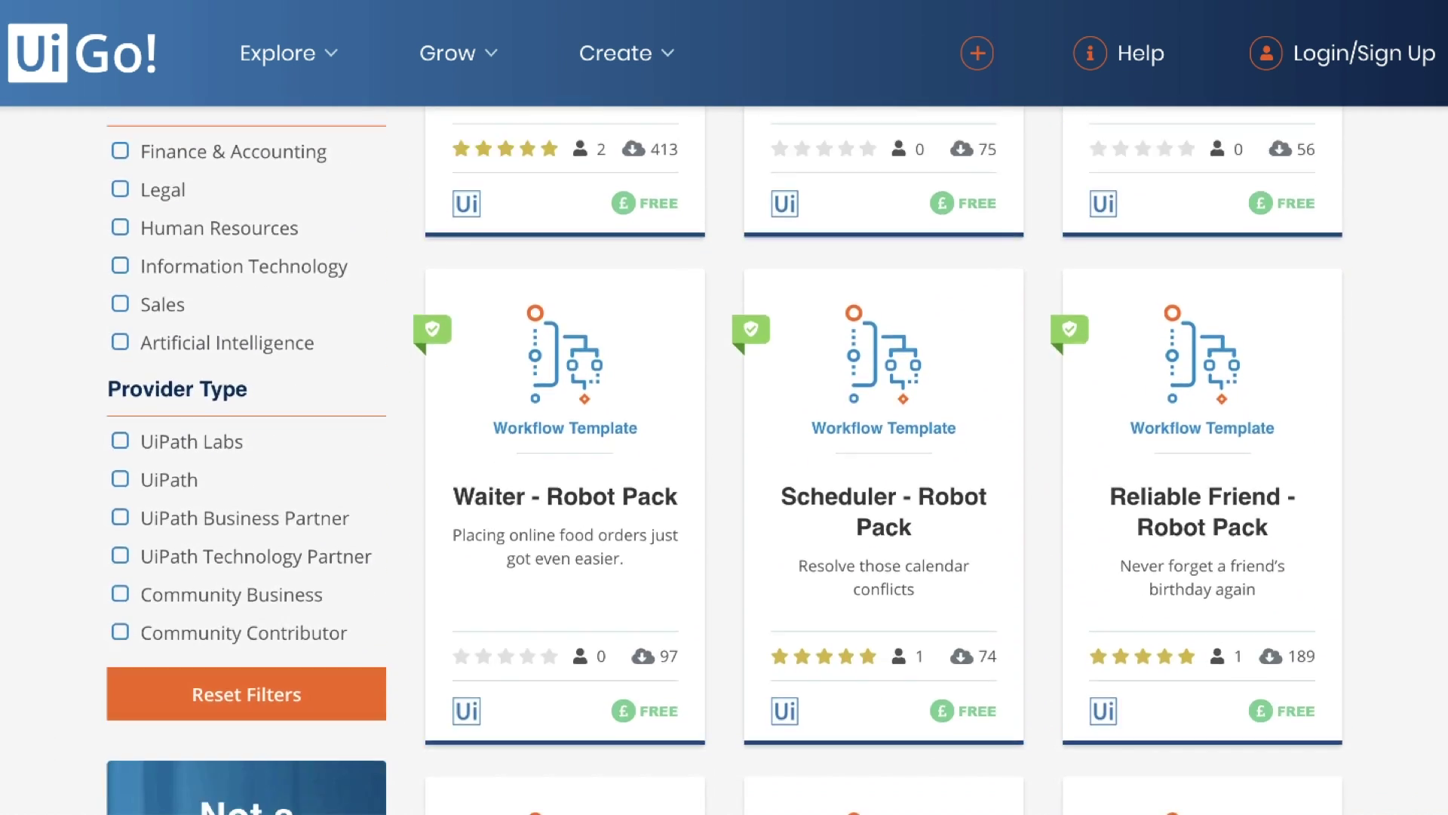
pyautogui.scroll(-4, 725, 475)
pyautogui.scroll(-1, 724, 475)
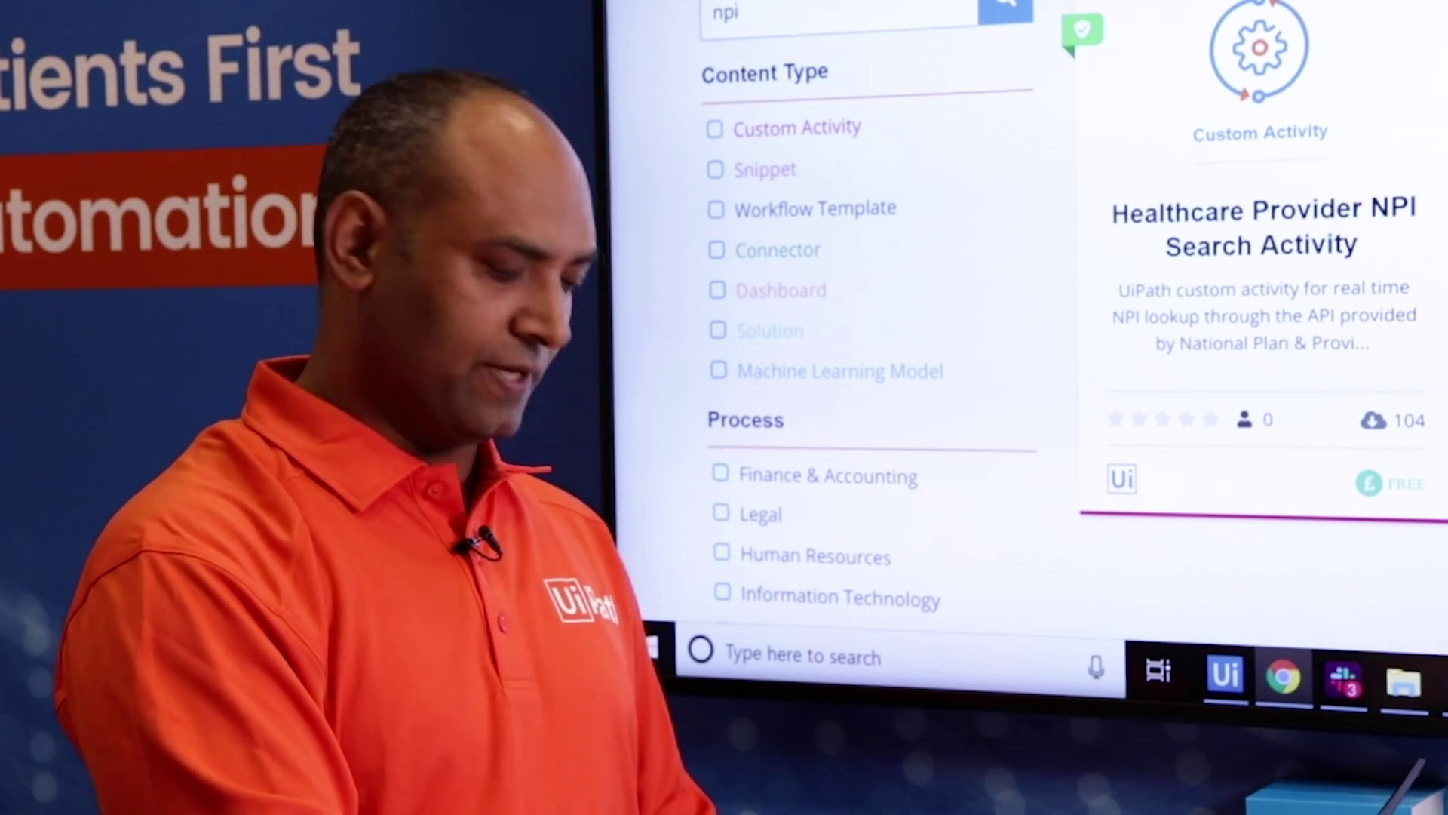
# Step: Bring up PowerPoint slide 7 describing the manual credentialing process
pyautogui.hotkey('alt', 'Tab')
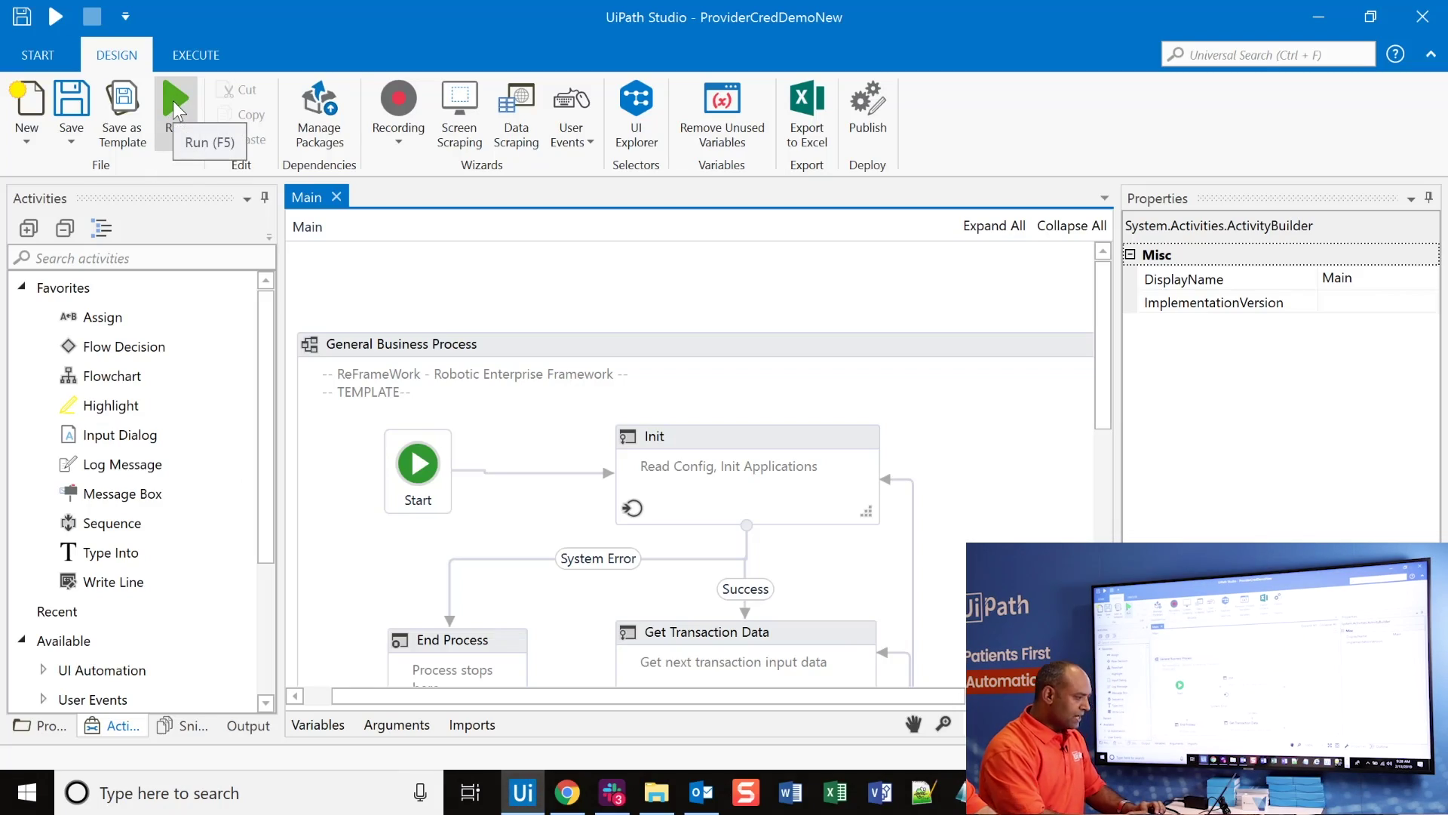
# Step: Start the ProviderCredDemoNew process to load the three pending credentialing applications
pyautogui.hotkey('alt', 'Tab')
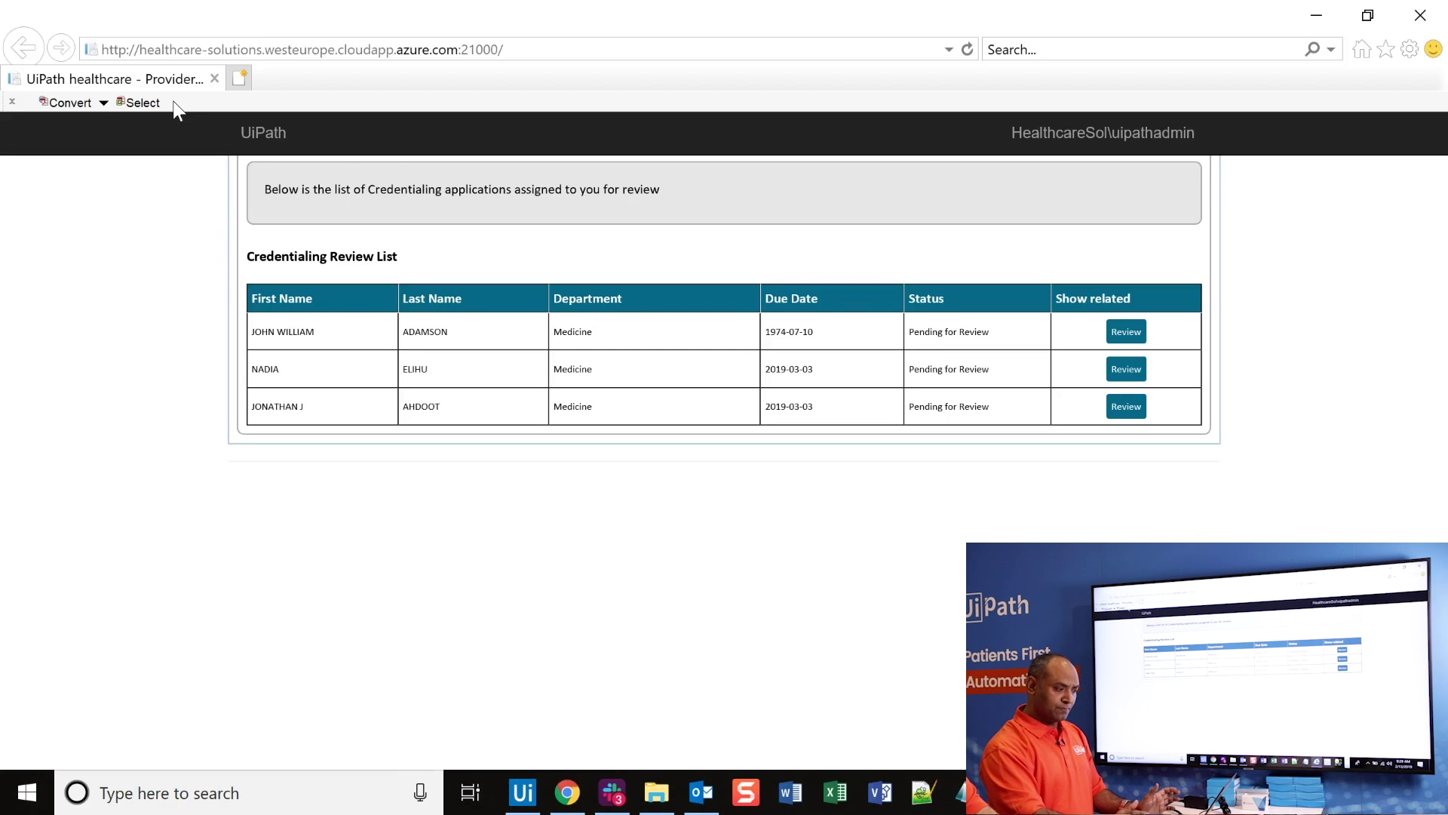
pyautogui.click(1126, 331)
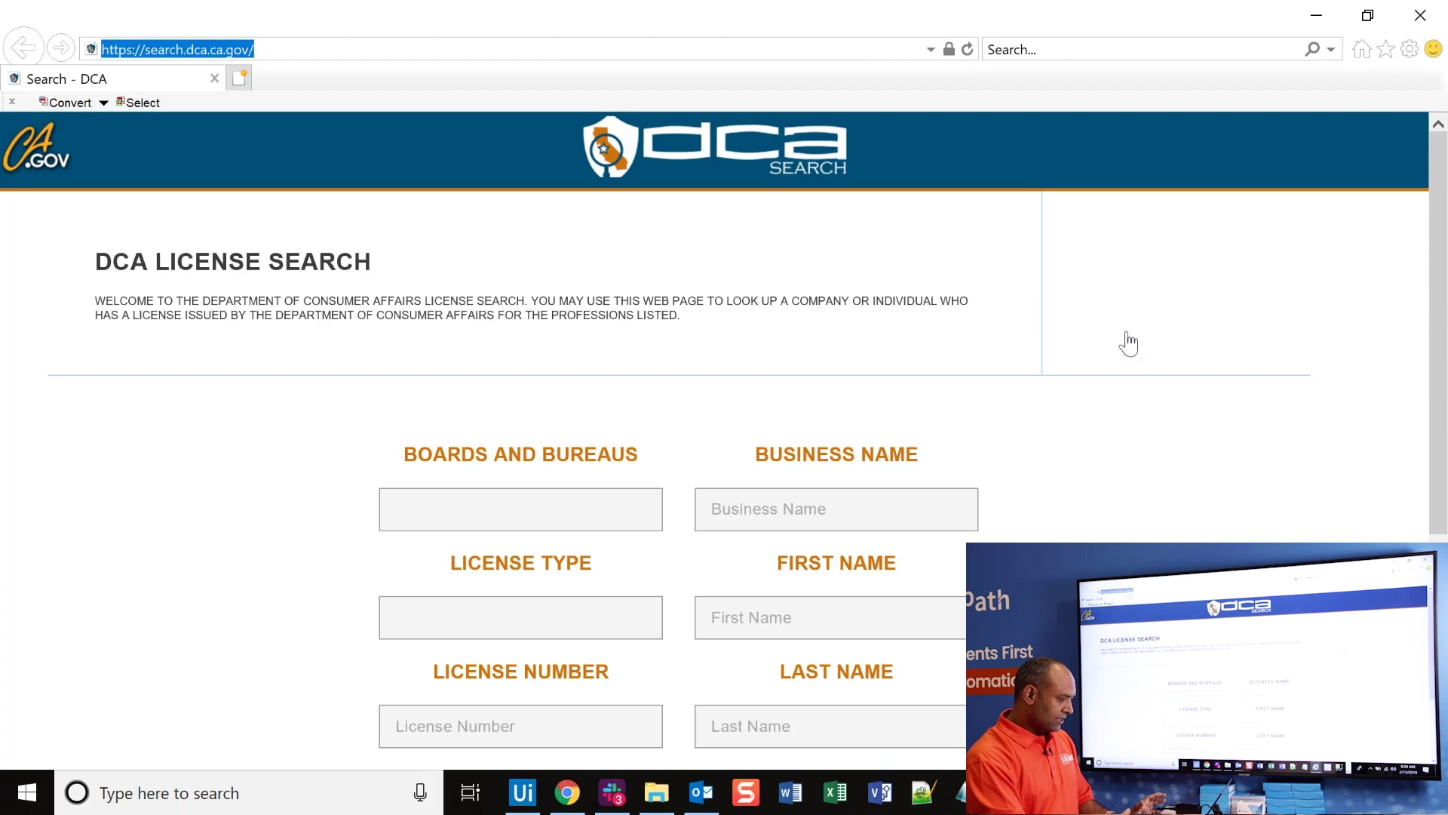
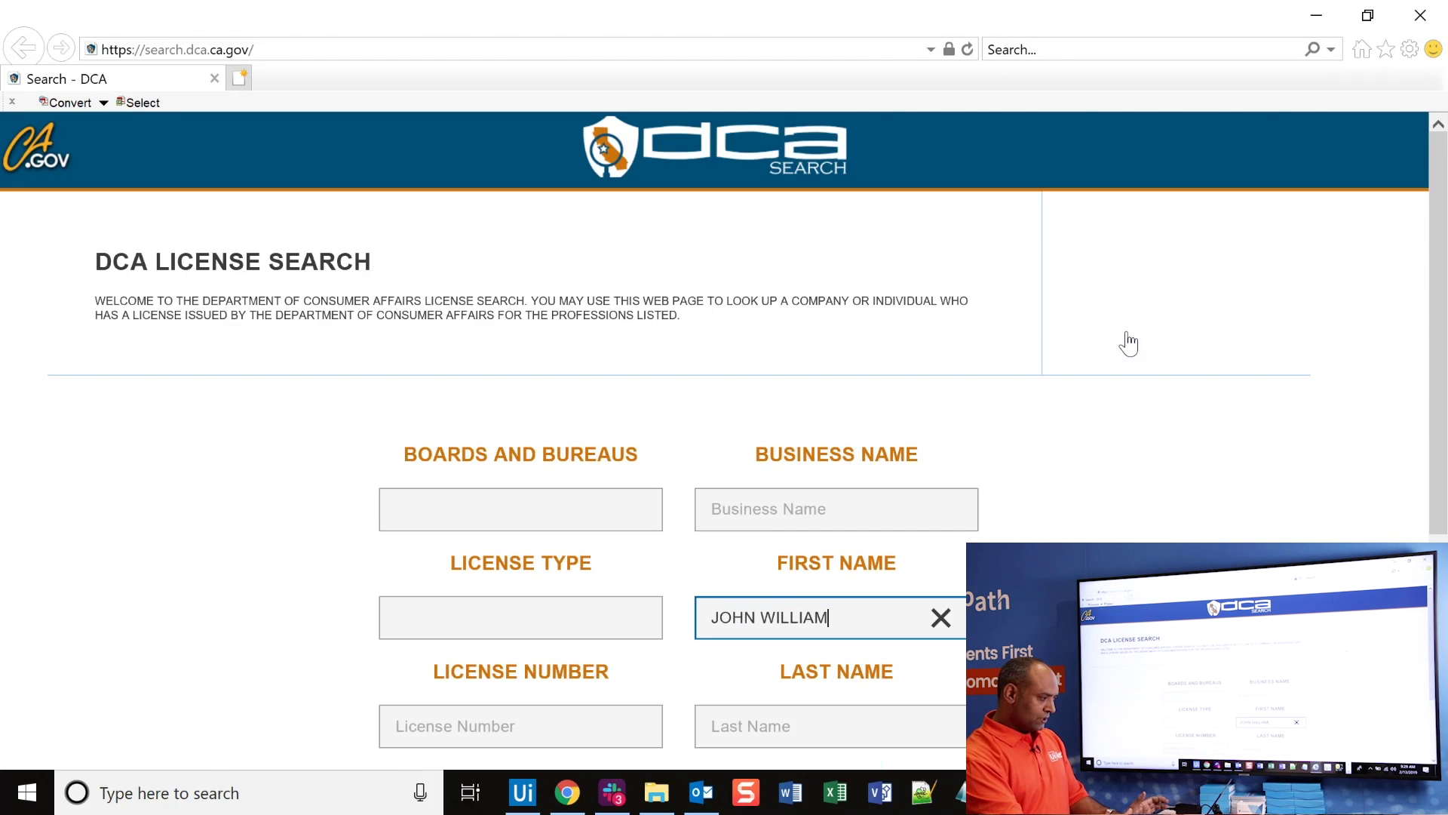
pyautogui.press('Tab')
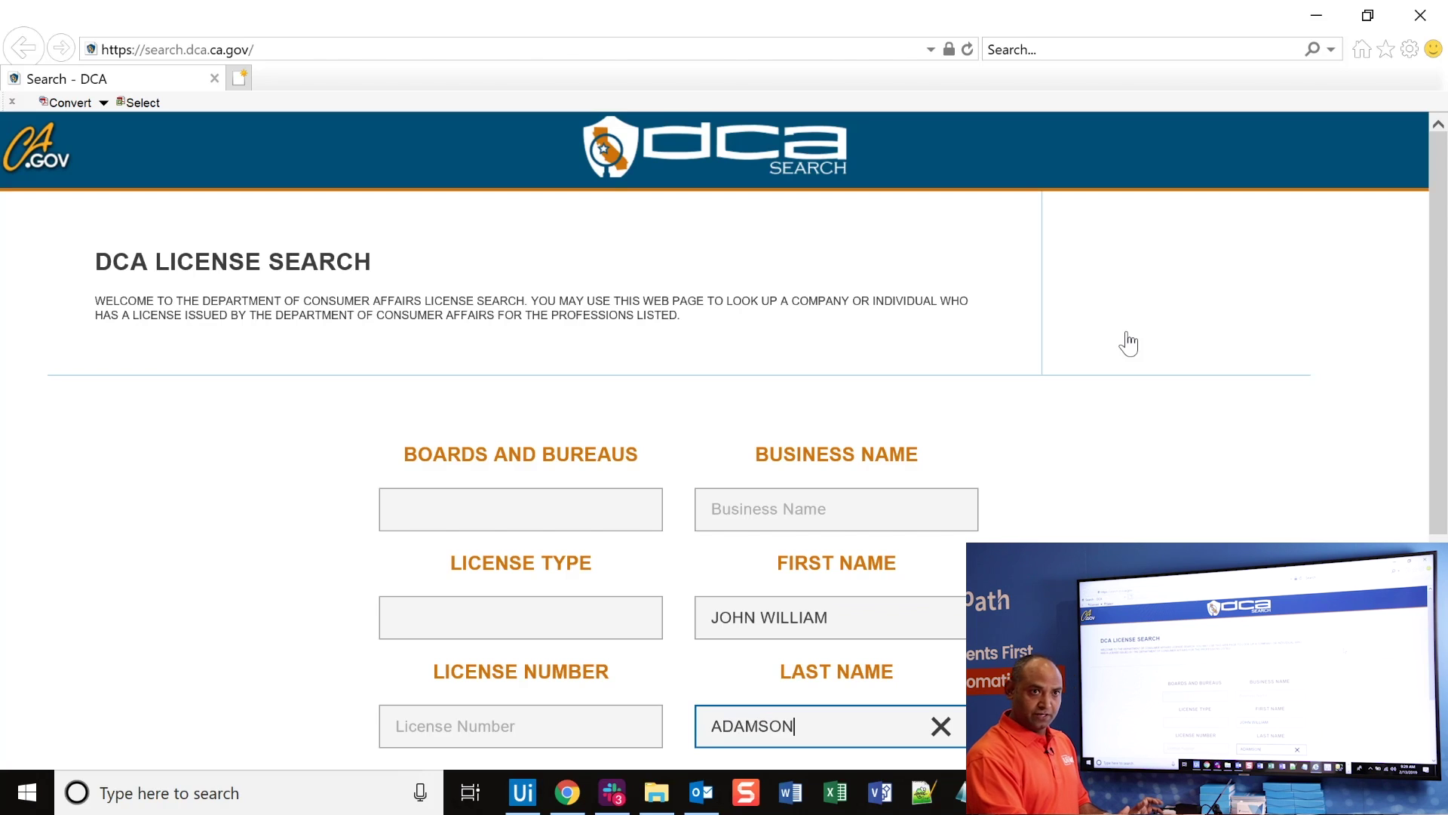
pyautogui.hotkey('shift', 'Tab')
pyautogui.write('20742')
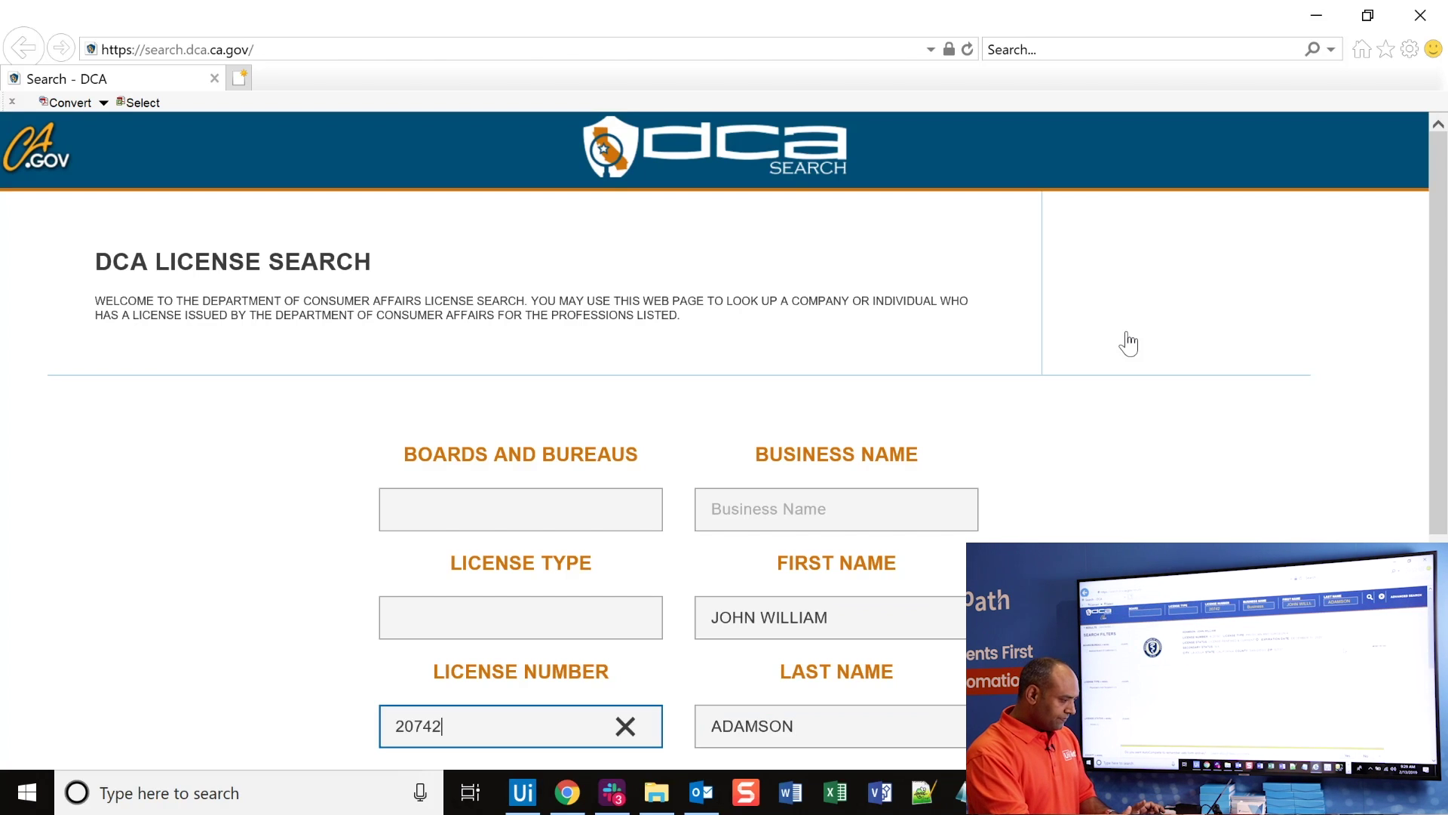
pyautogui.press('Return')
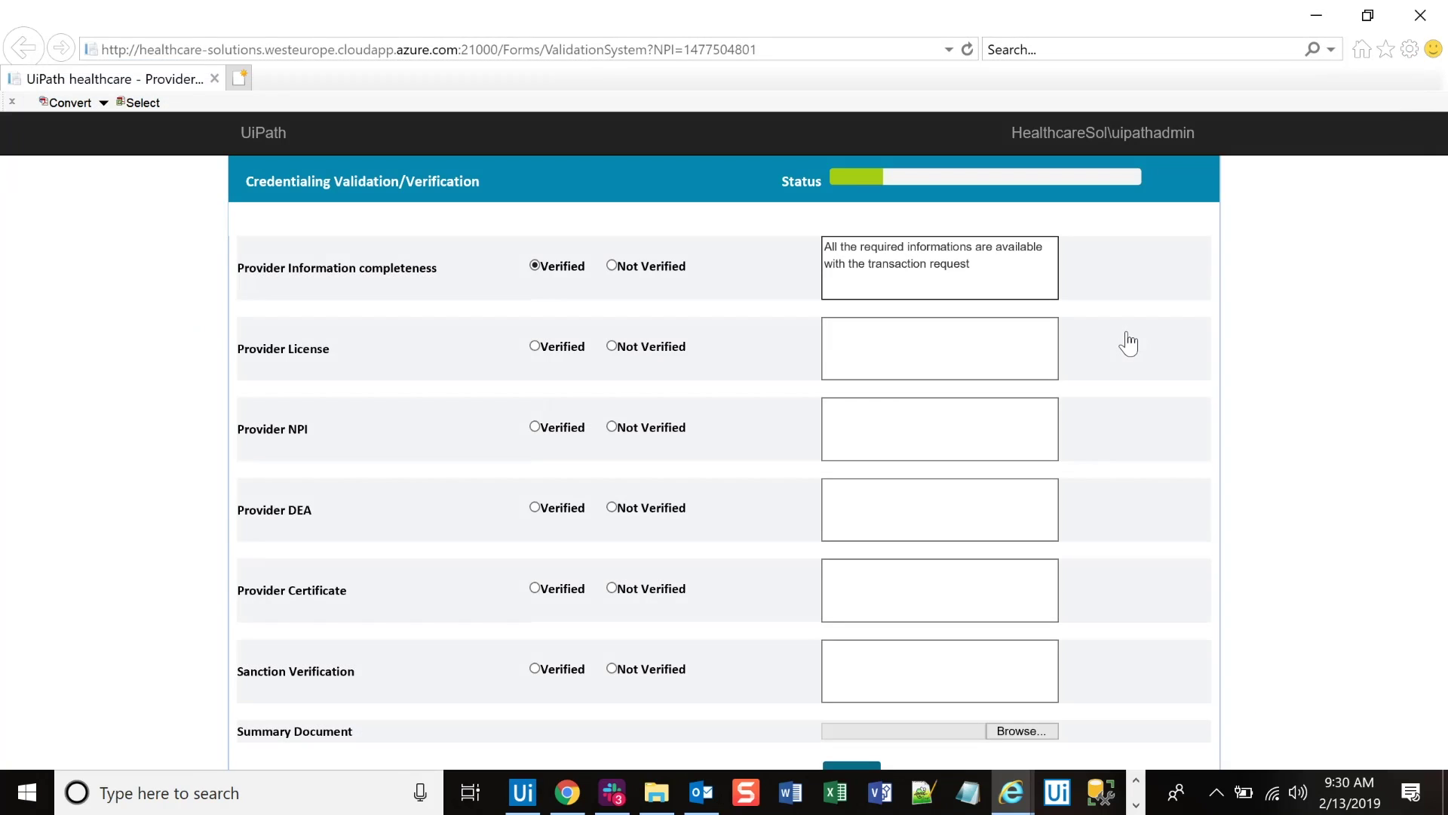
# Step: Mark Provider License and Provider NPI as Verified
pyautogui.click(536, 346)
pyautogui.write('Type: Physician and Surgeon A Primary Status: License Rene')
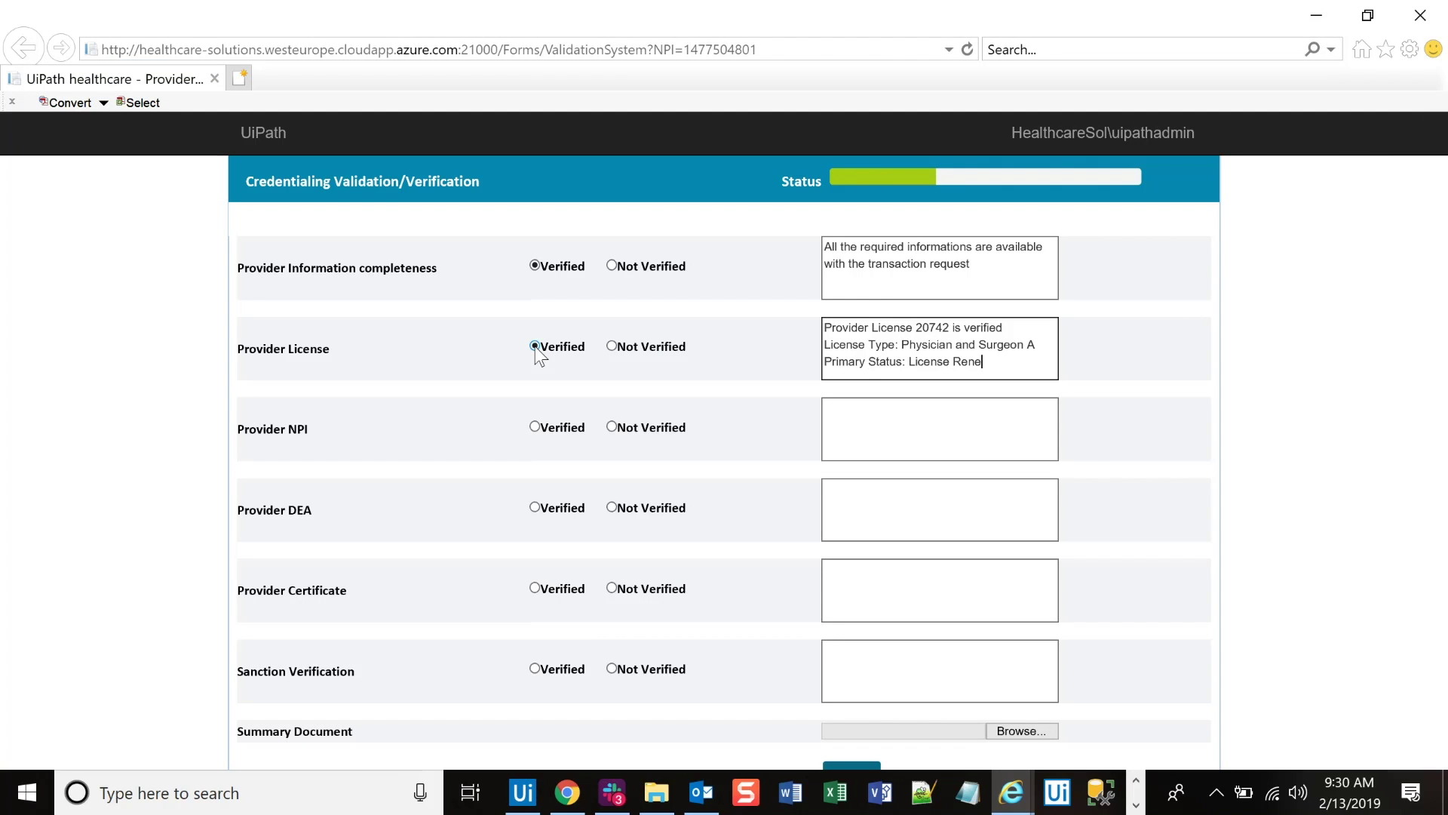
pyautogui.write('wed & Current')
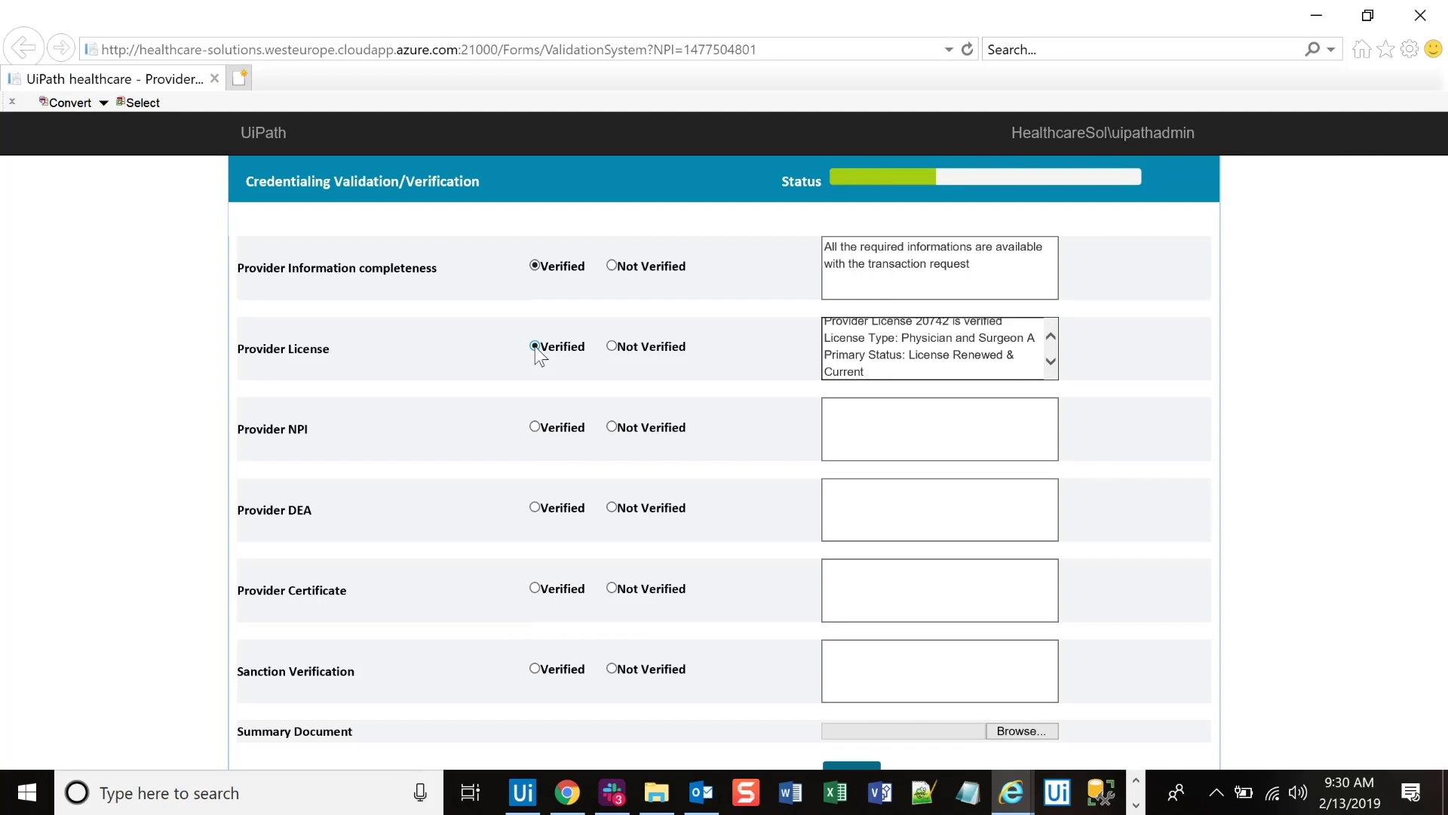
pyautogui.click(535, 427)
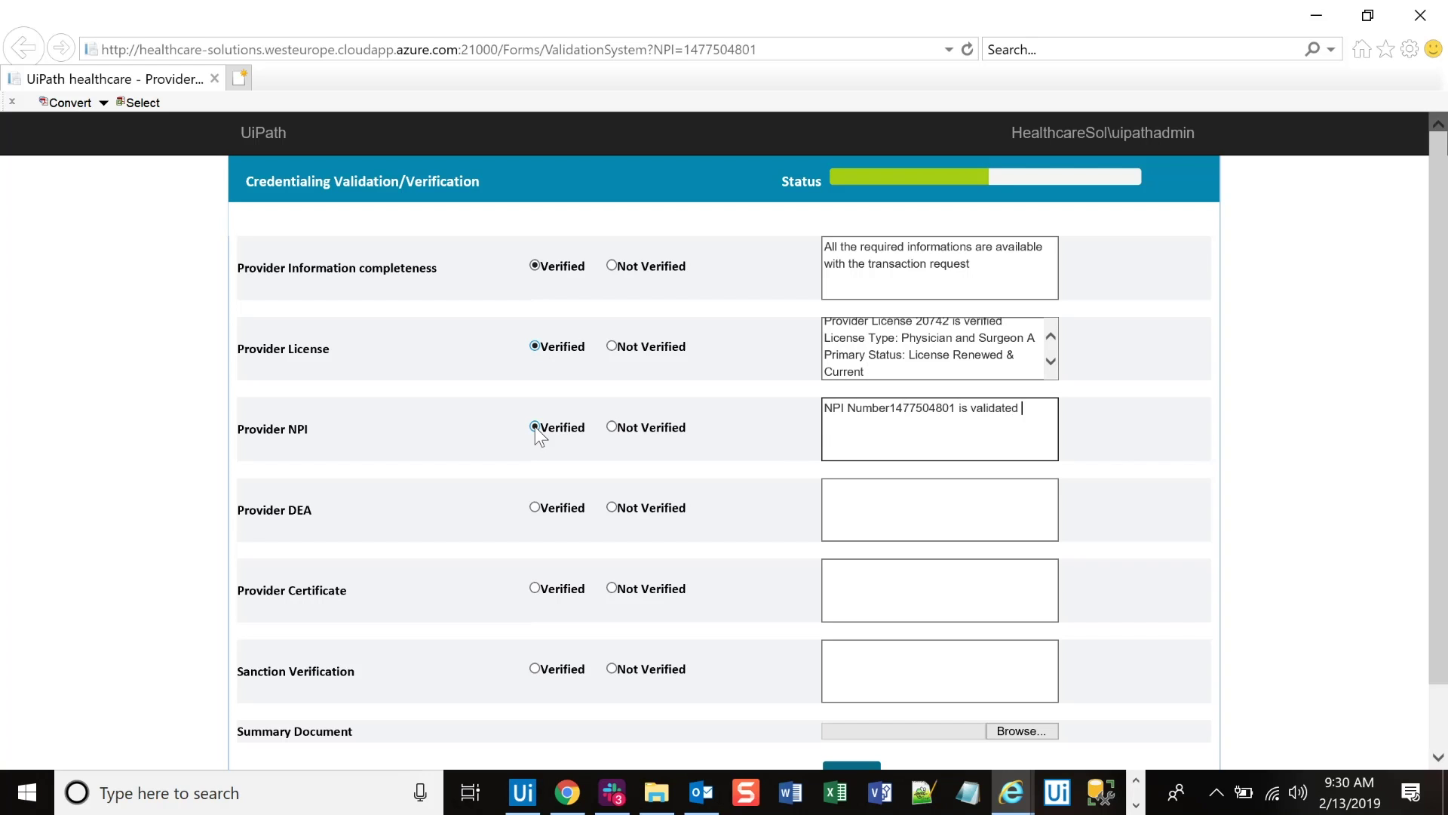
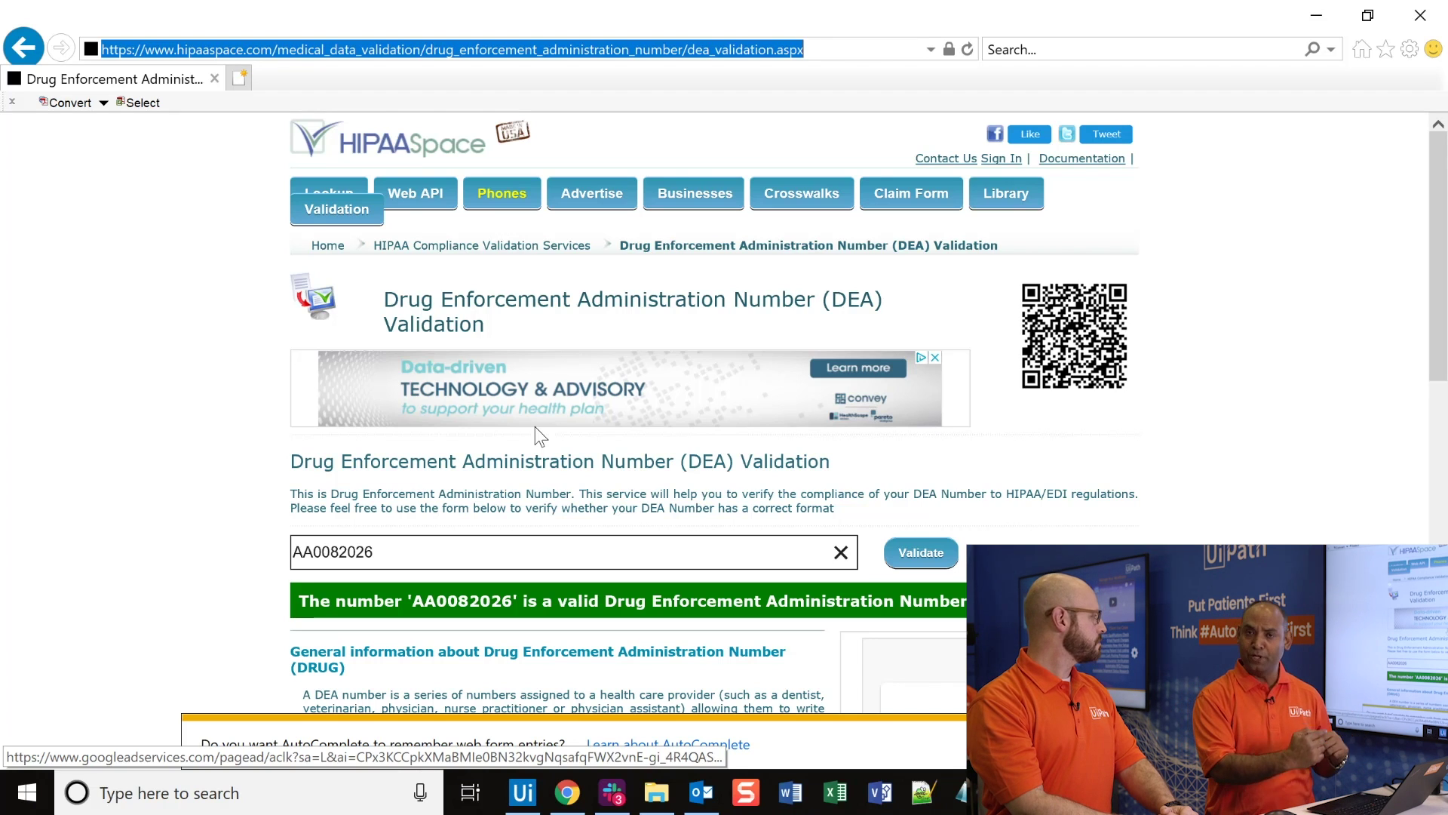
# Step: Set Provider DEA, Provider Certificate and Sanction Verification to Verified
pyautogui.click(535, 509)
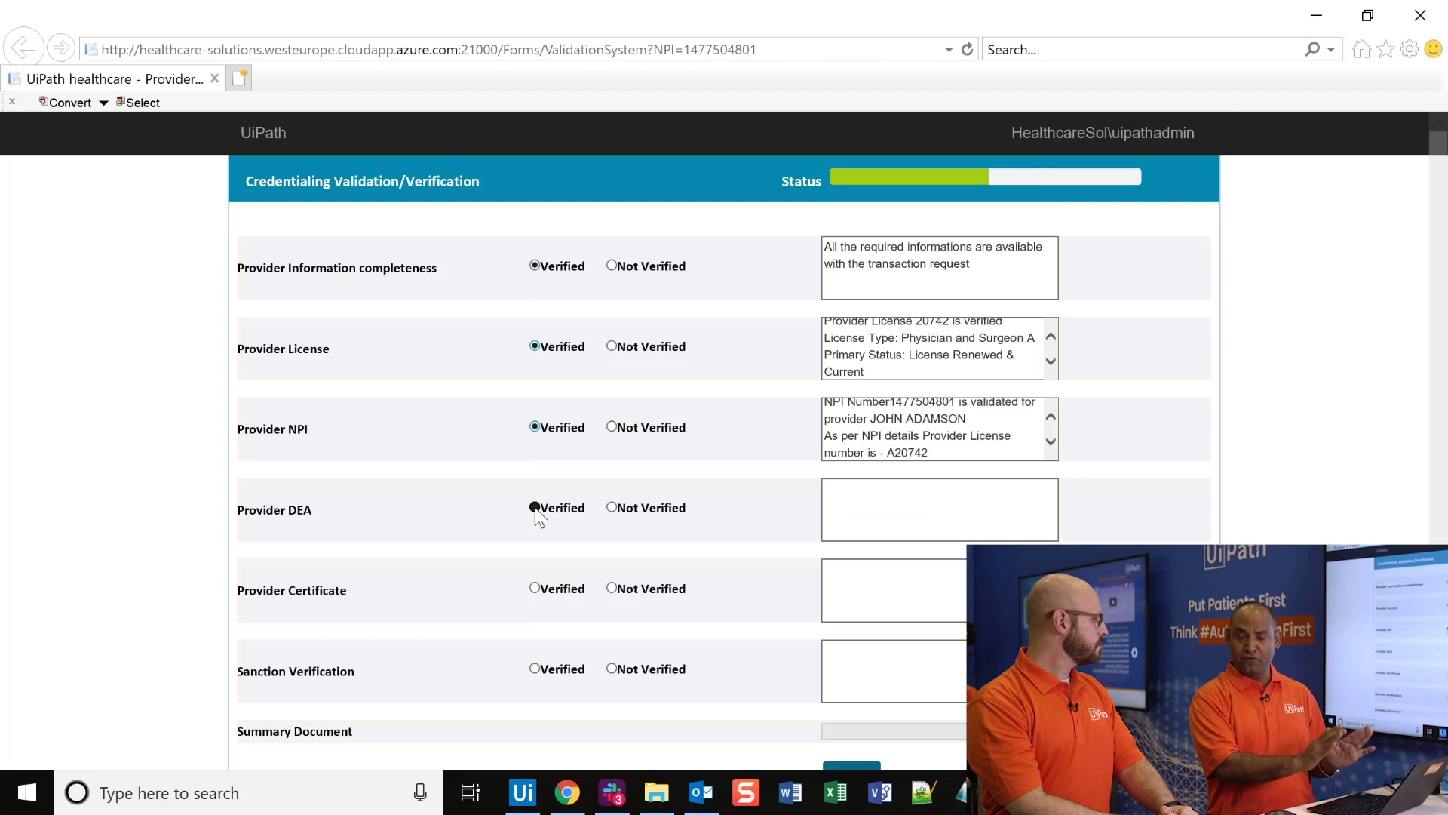
pyautogui.write('Given DEA Code is a valid Drug Enforcement Administration Number')
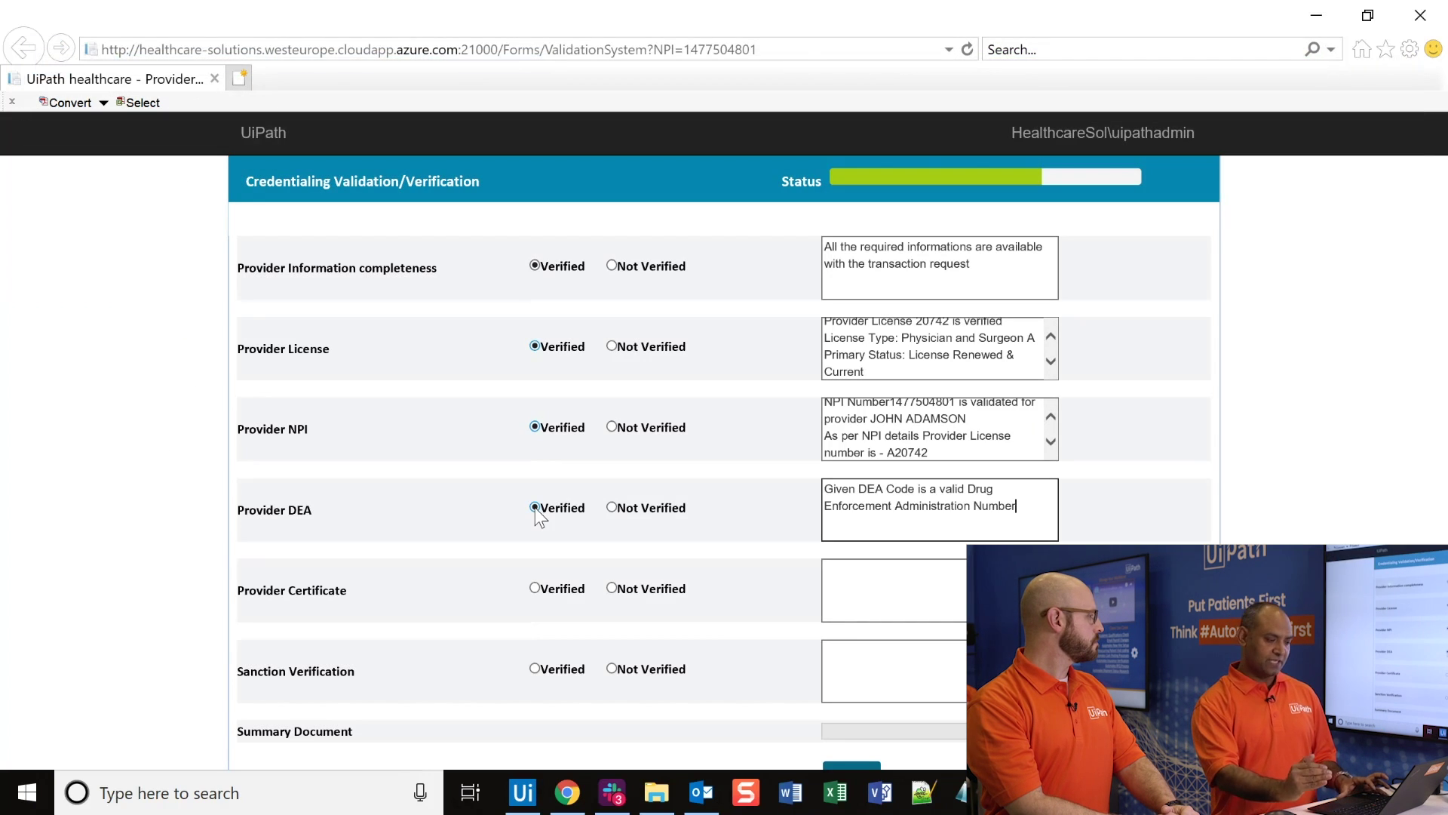
pyautogui.click(535, 588)
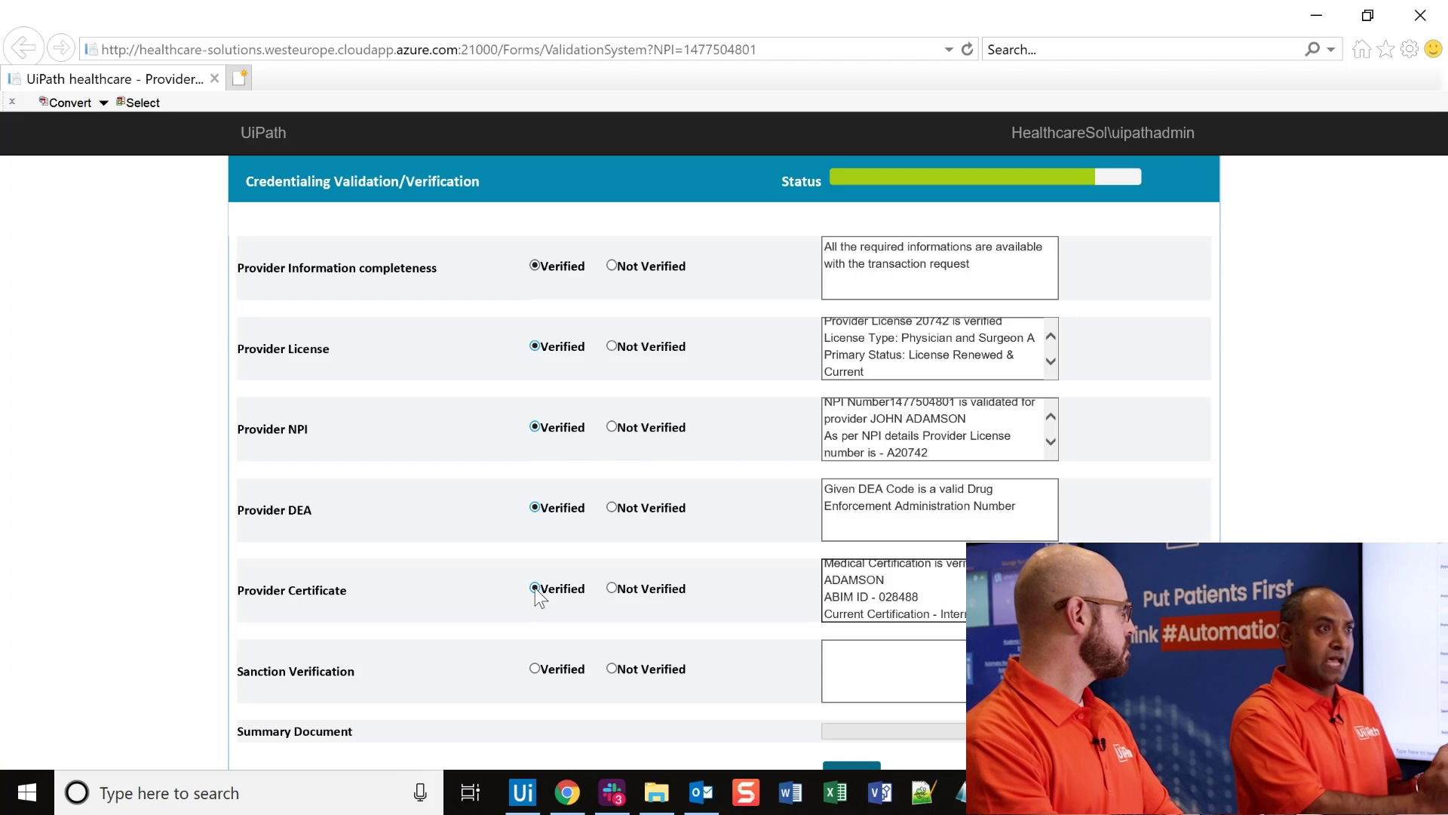
pyautogui.click(536, 669)
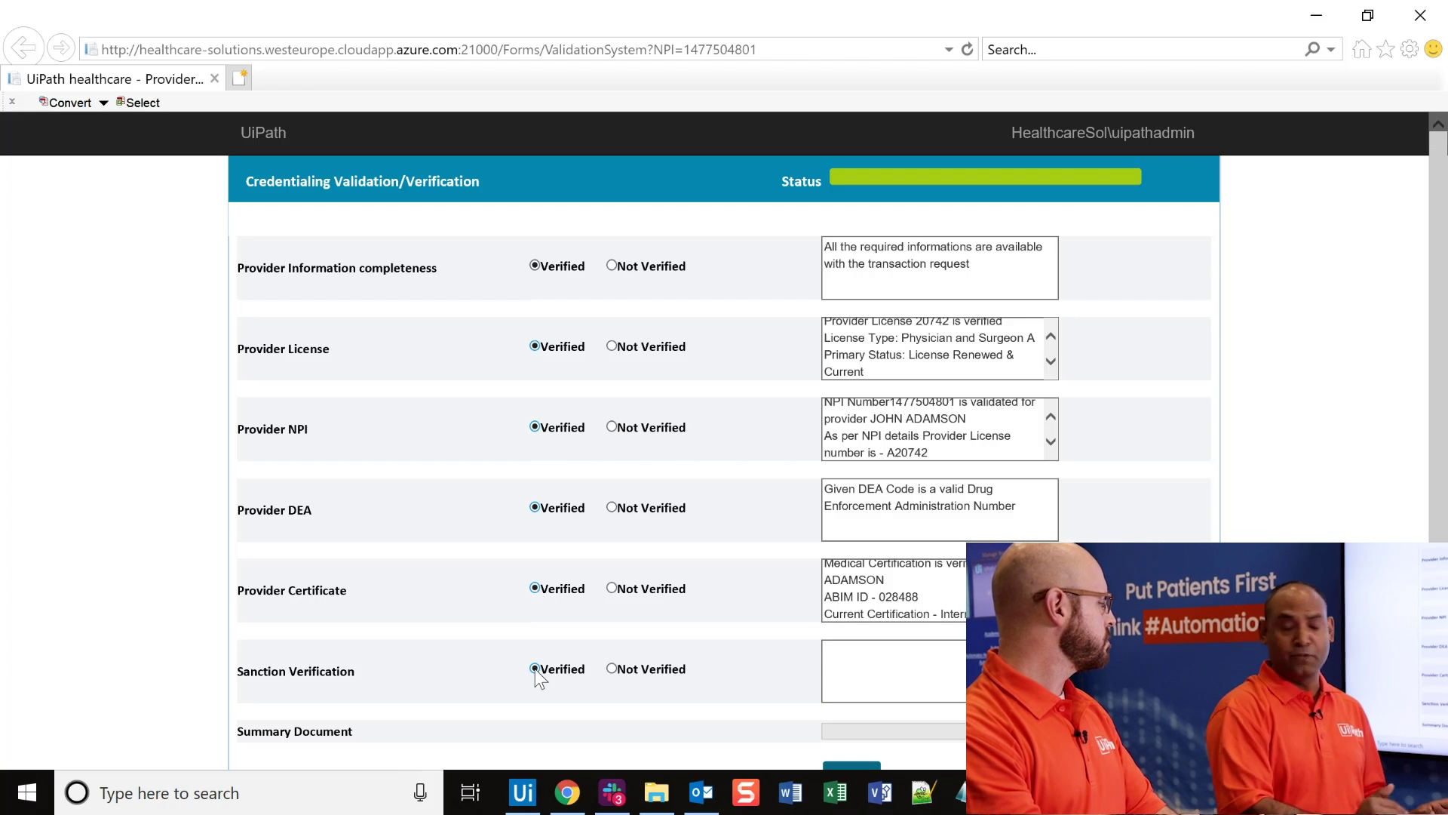
pyautogui.write("Provider's Sanction verification is completed successfu")
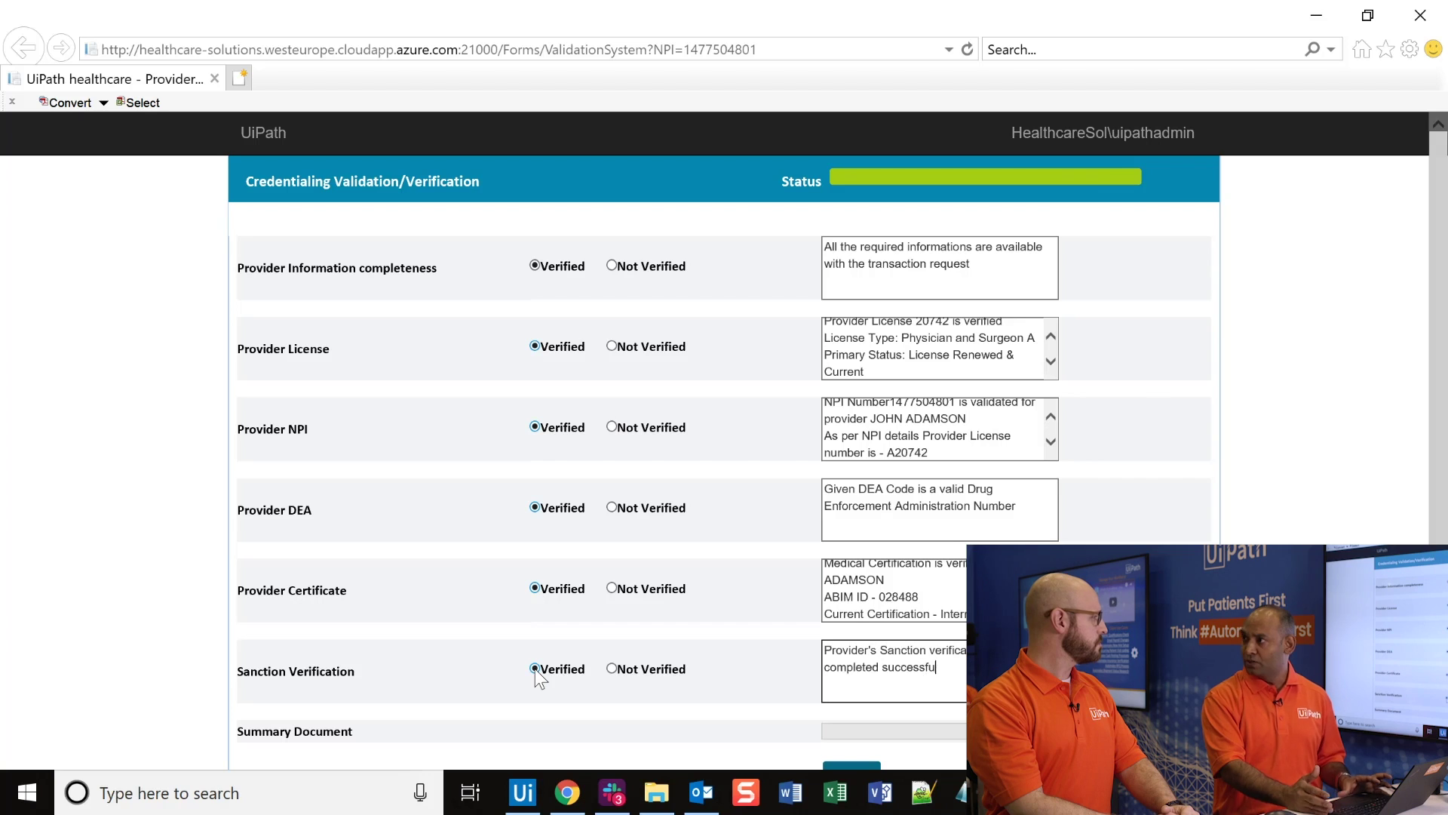
pyautogui.write('lly')
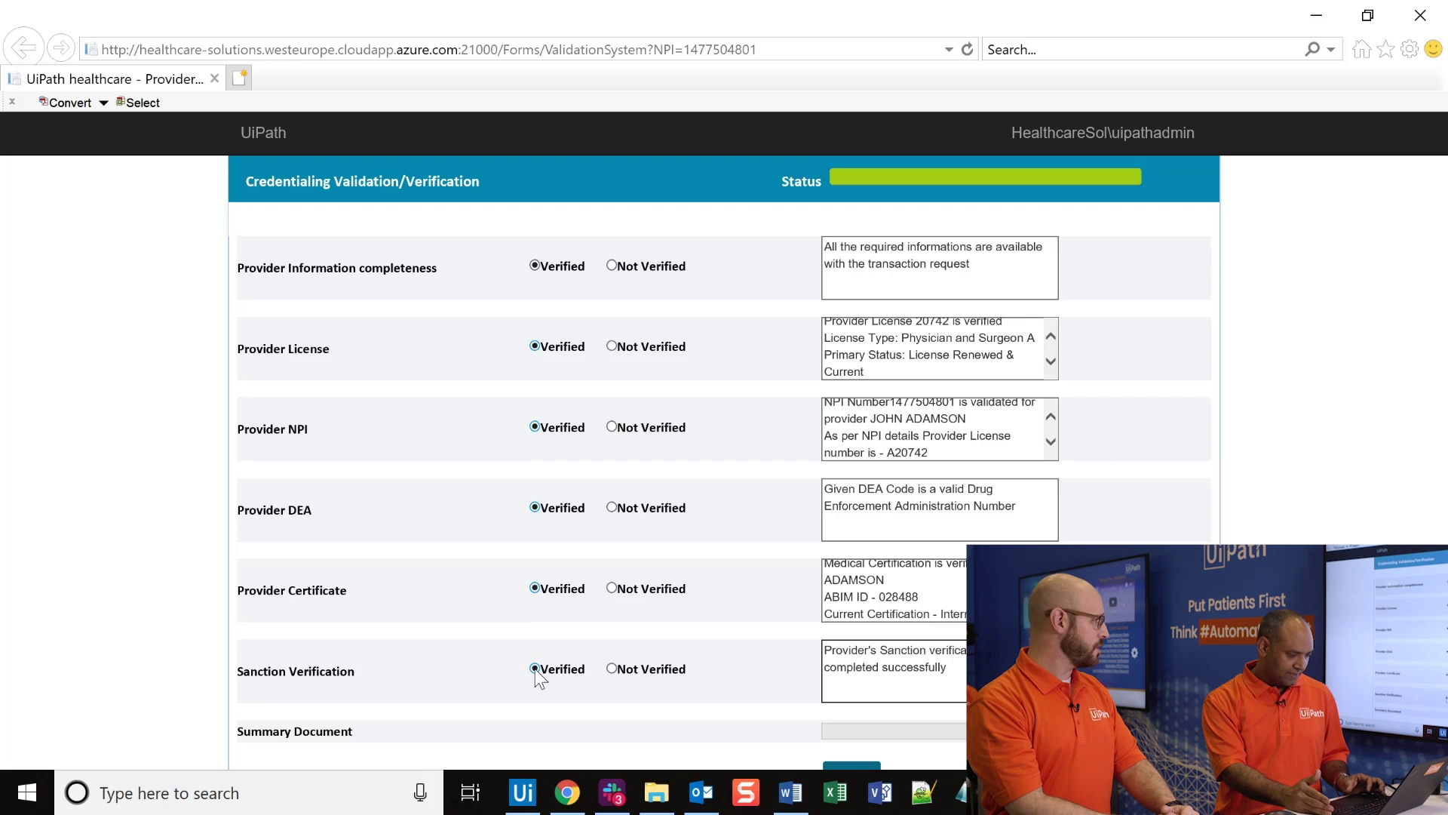
pyautogui.click(942, 733)
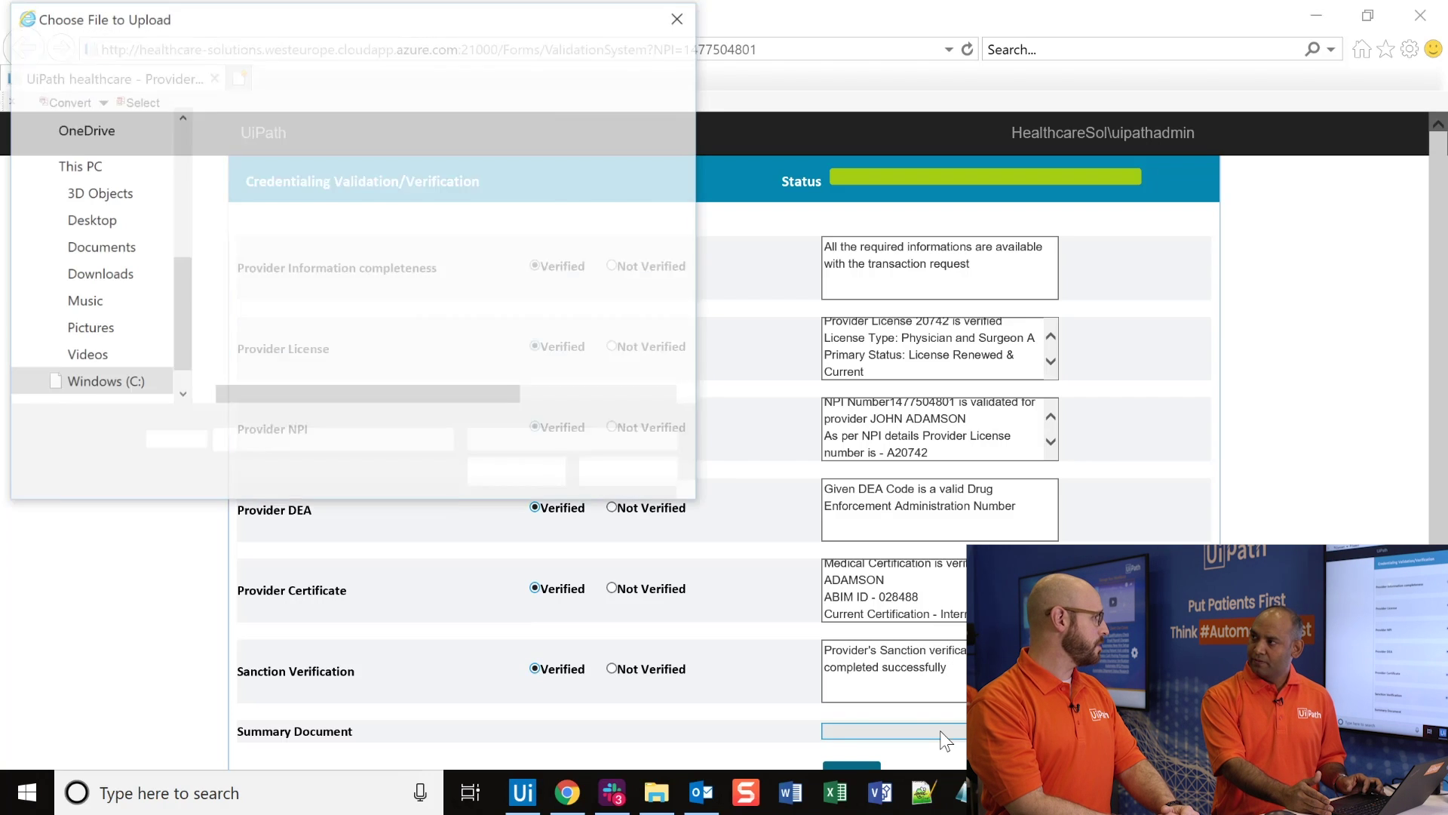
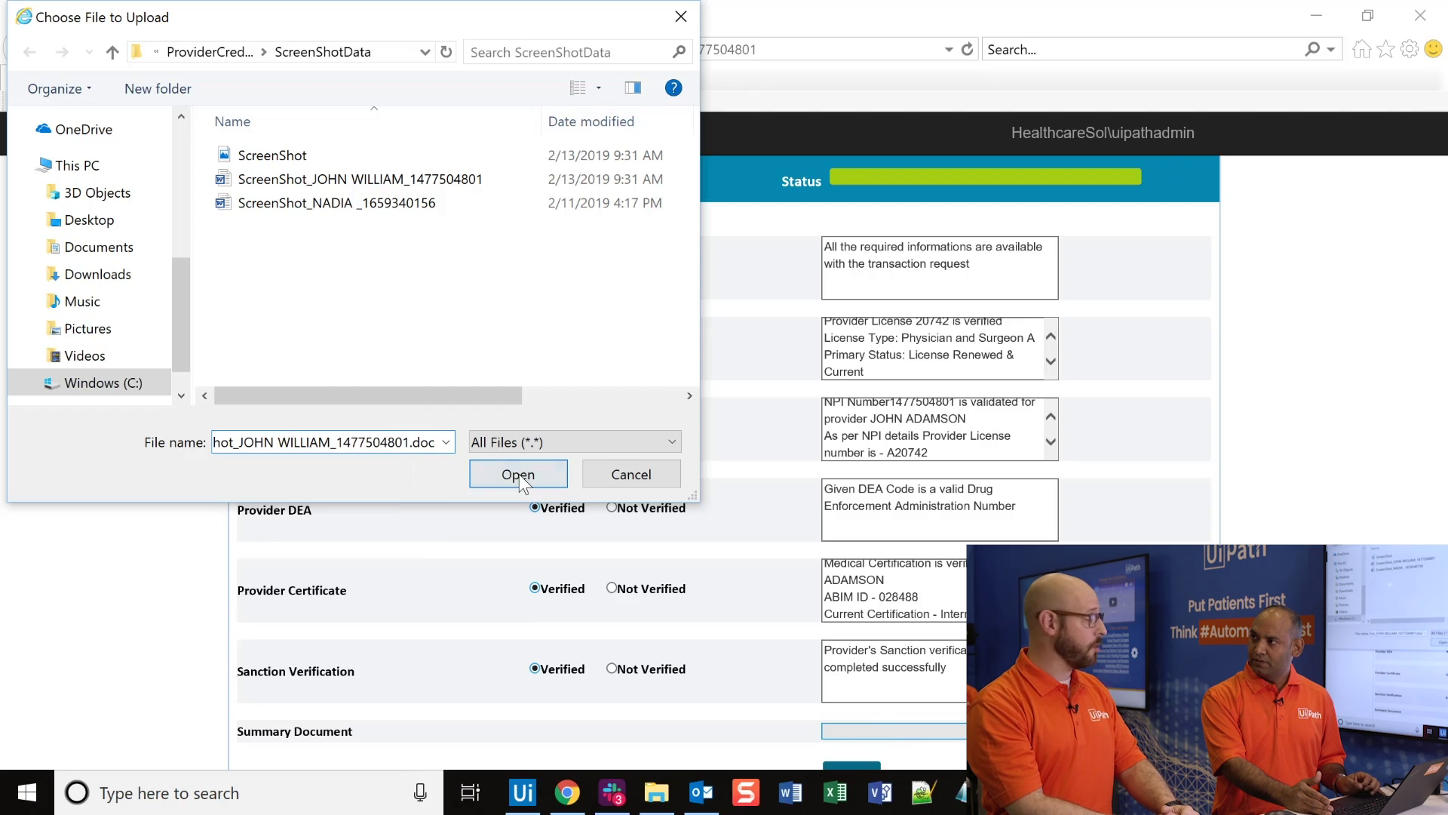
pyautogui.click(519, 475)
pyautogui.scroll(-1, 860, 712)
pyautogui.click(850, 701)
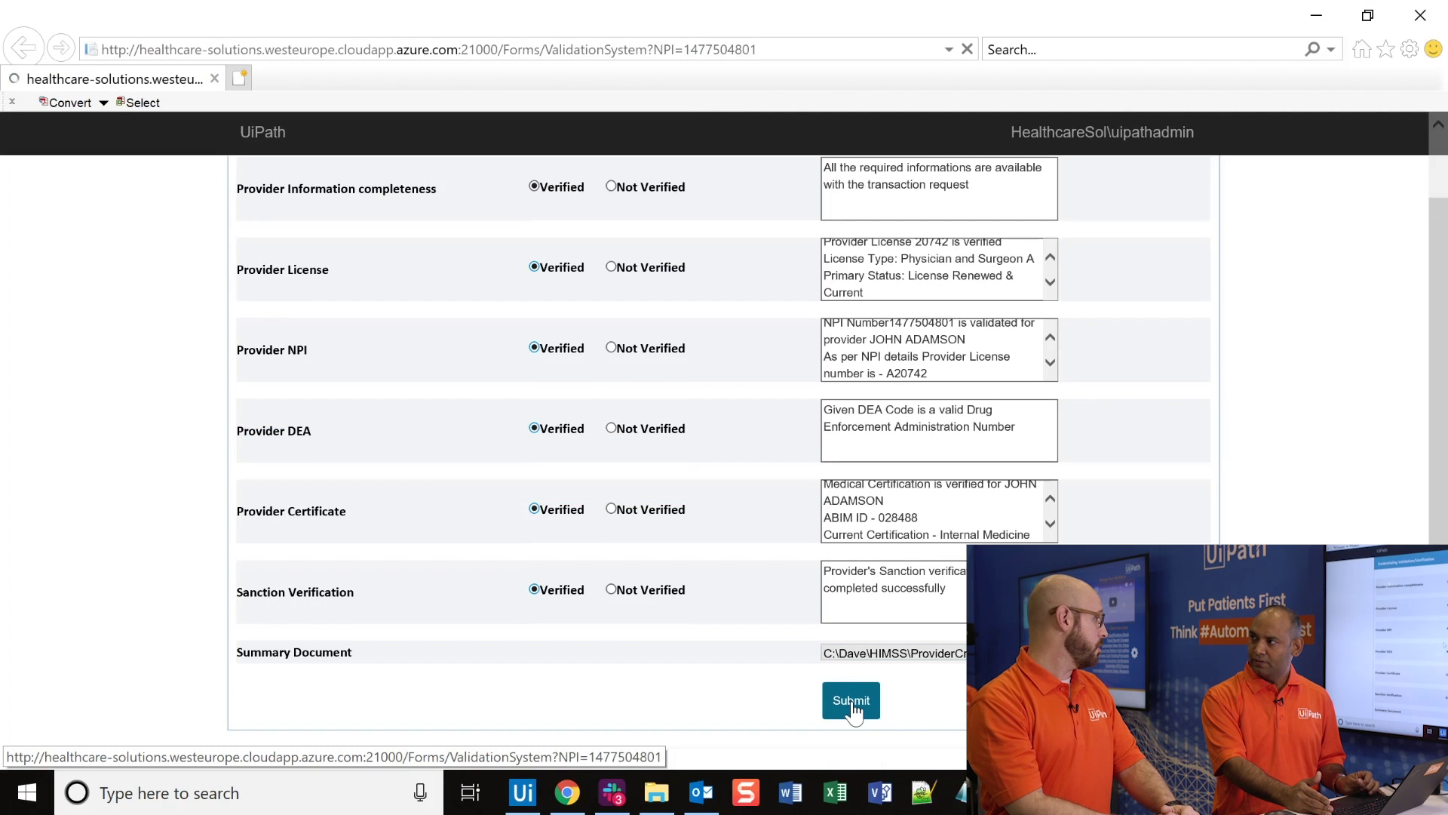